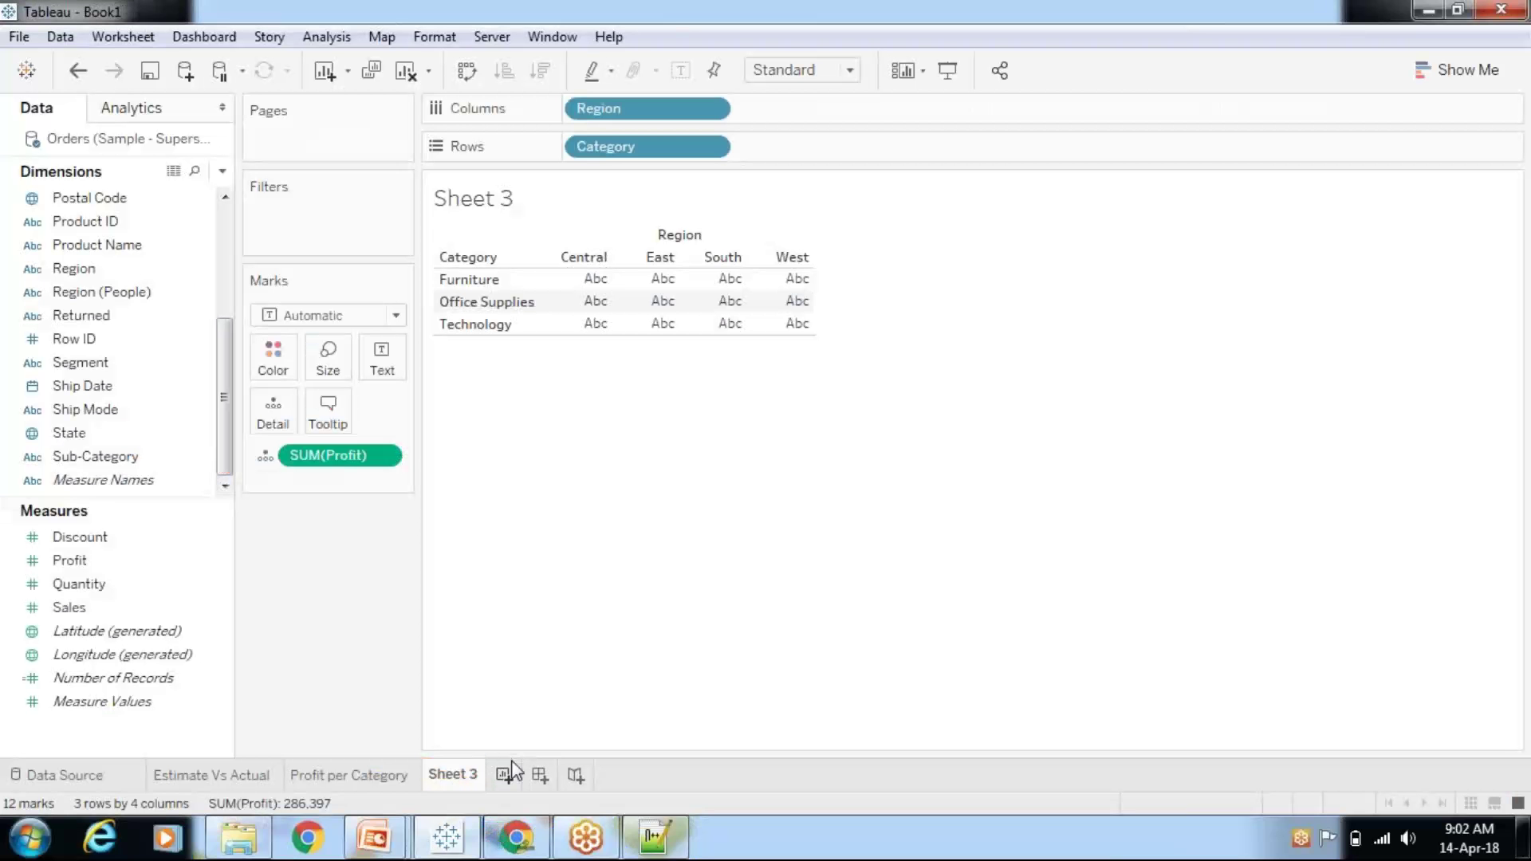
Rename the Sheet 3 tab to 'Check' and add a new blank Sheet 4.
double_click(452, 776)
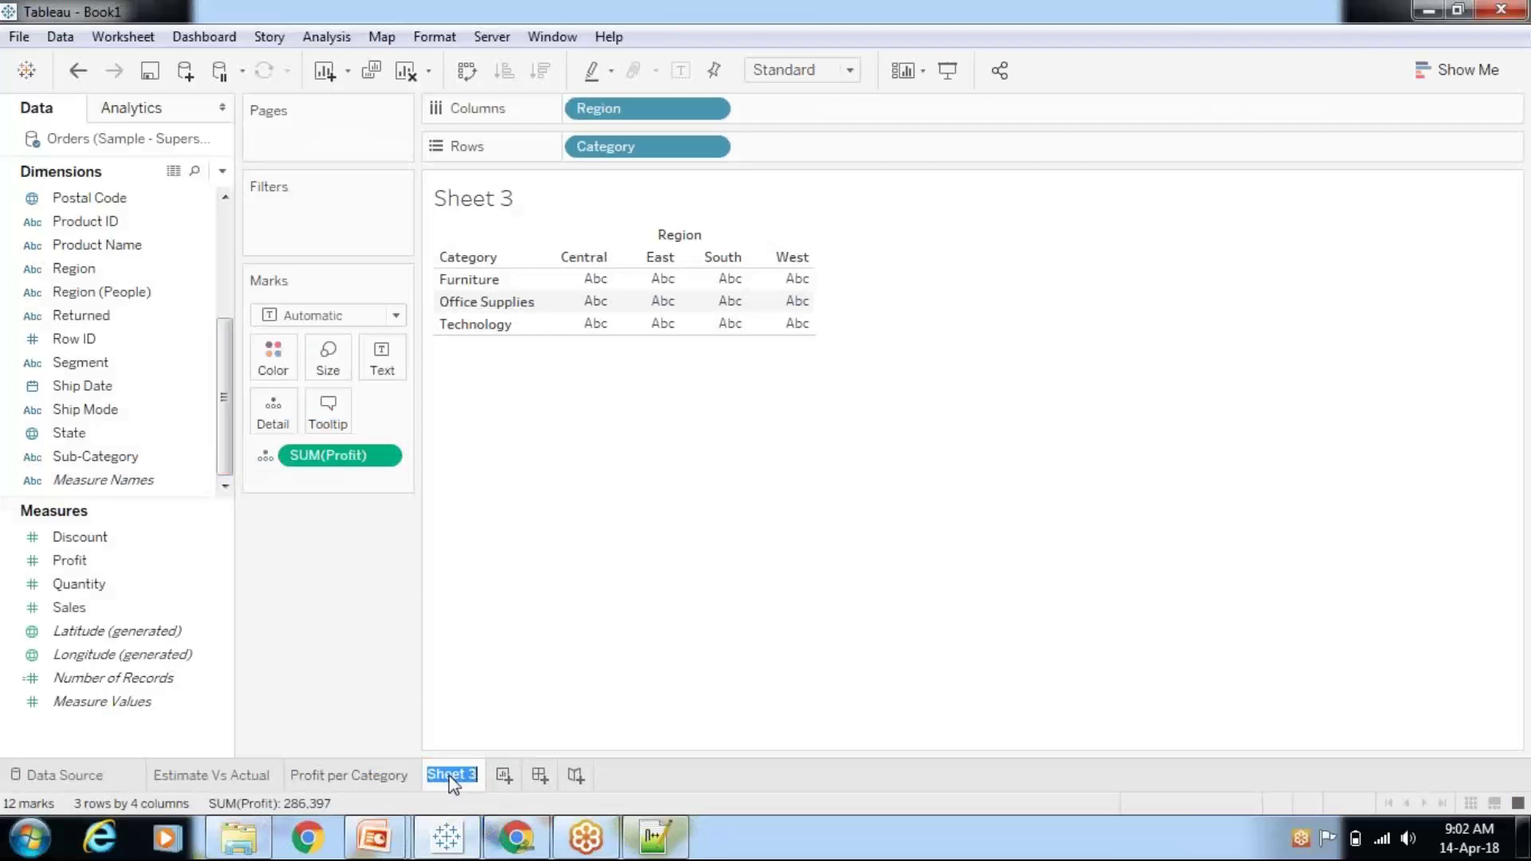
type("Chec")
type("k")
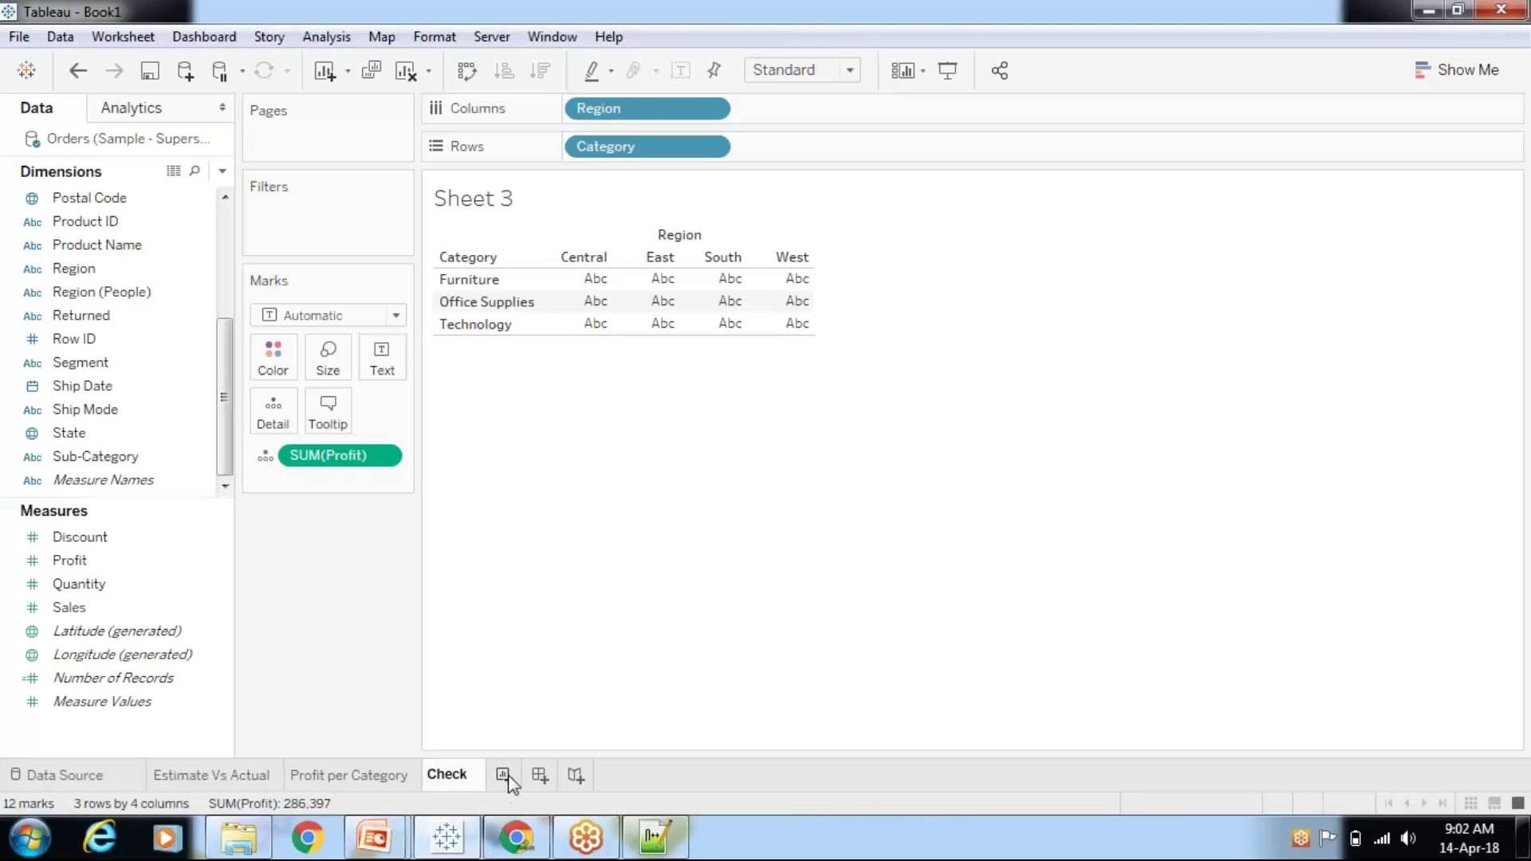
left_click(504, 774)
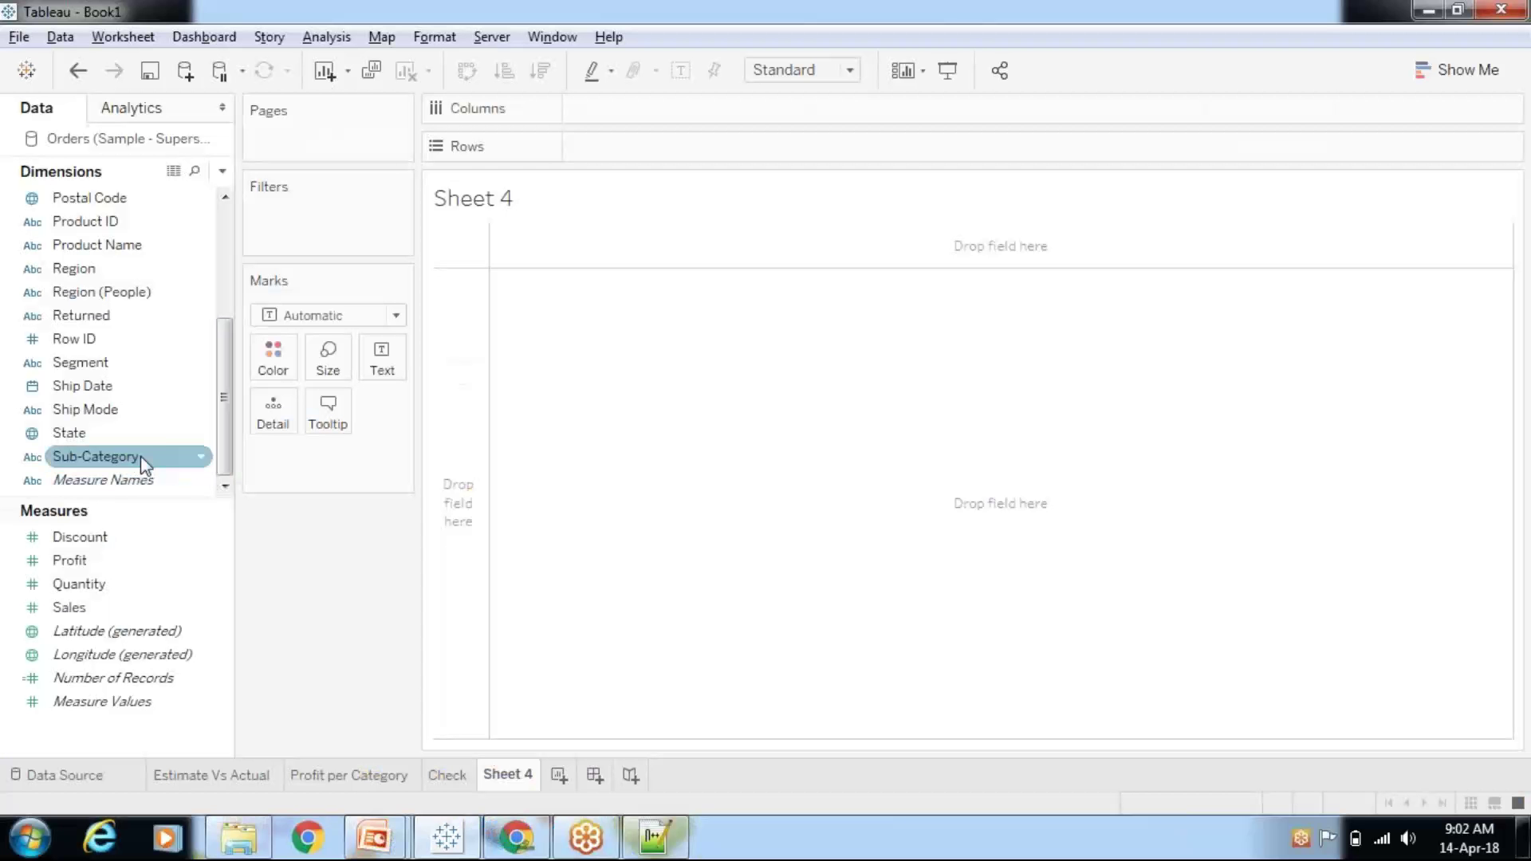
Put Ship Mode on Color and SUM(Quantity) on Size, producing a quantity treemap.
left_click_drag(143, 409, 278, 357)
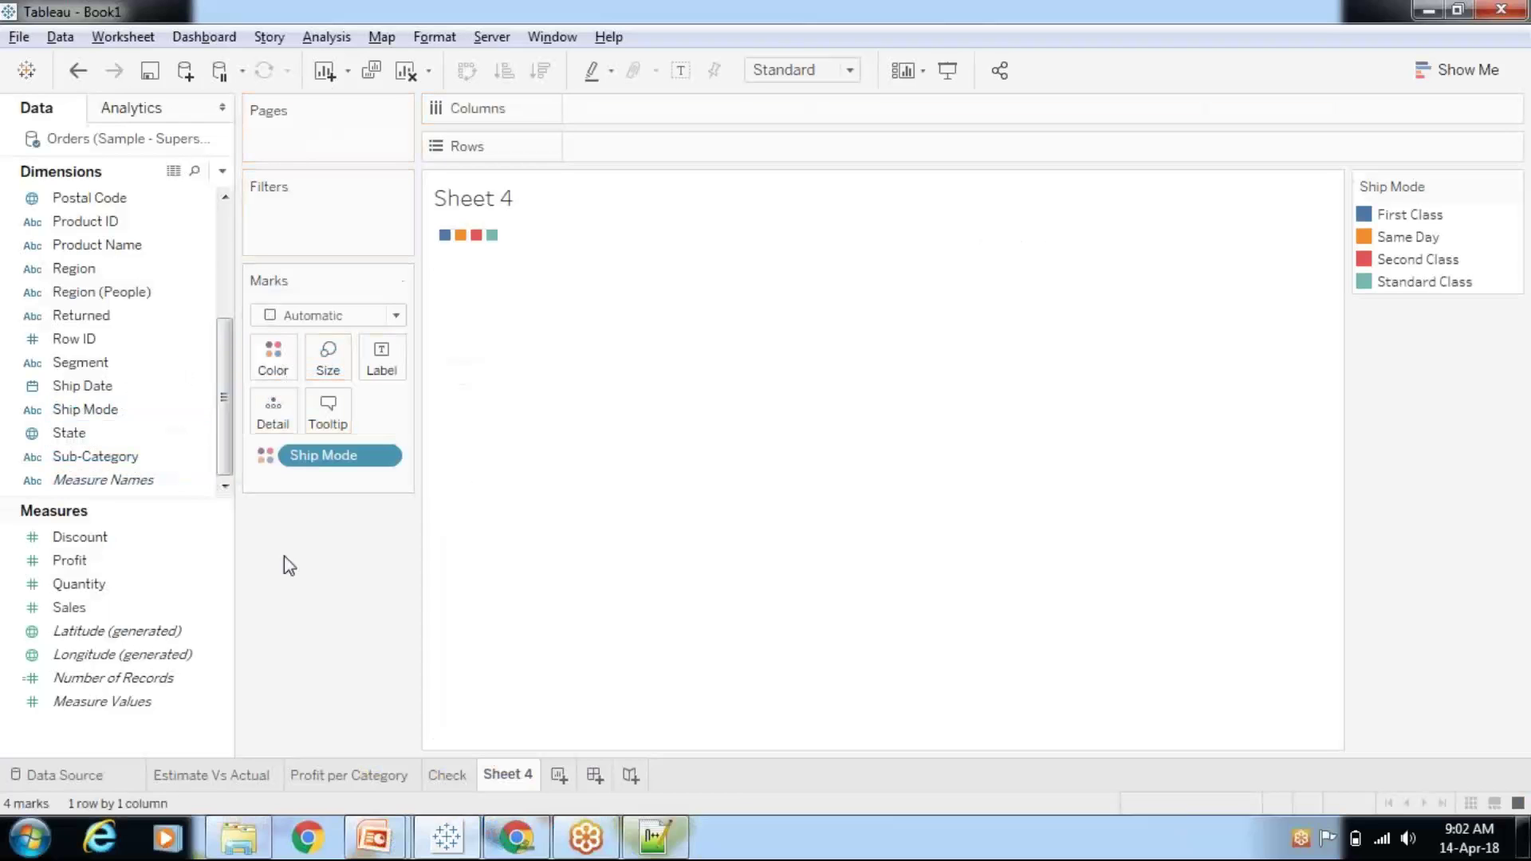
left_click(115, 632)
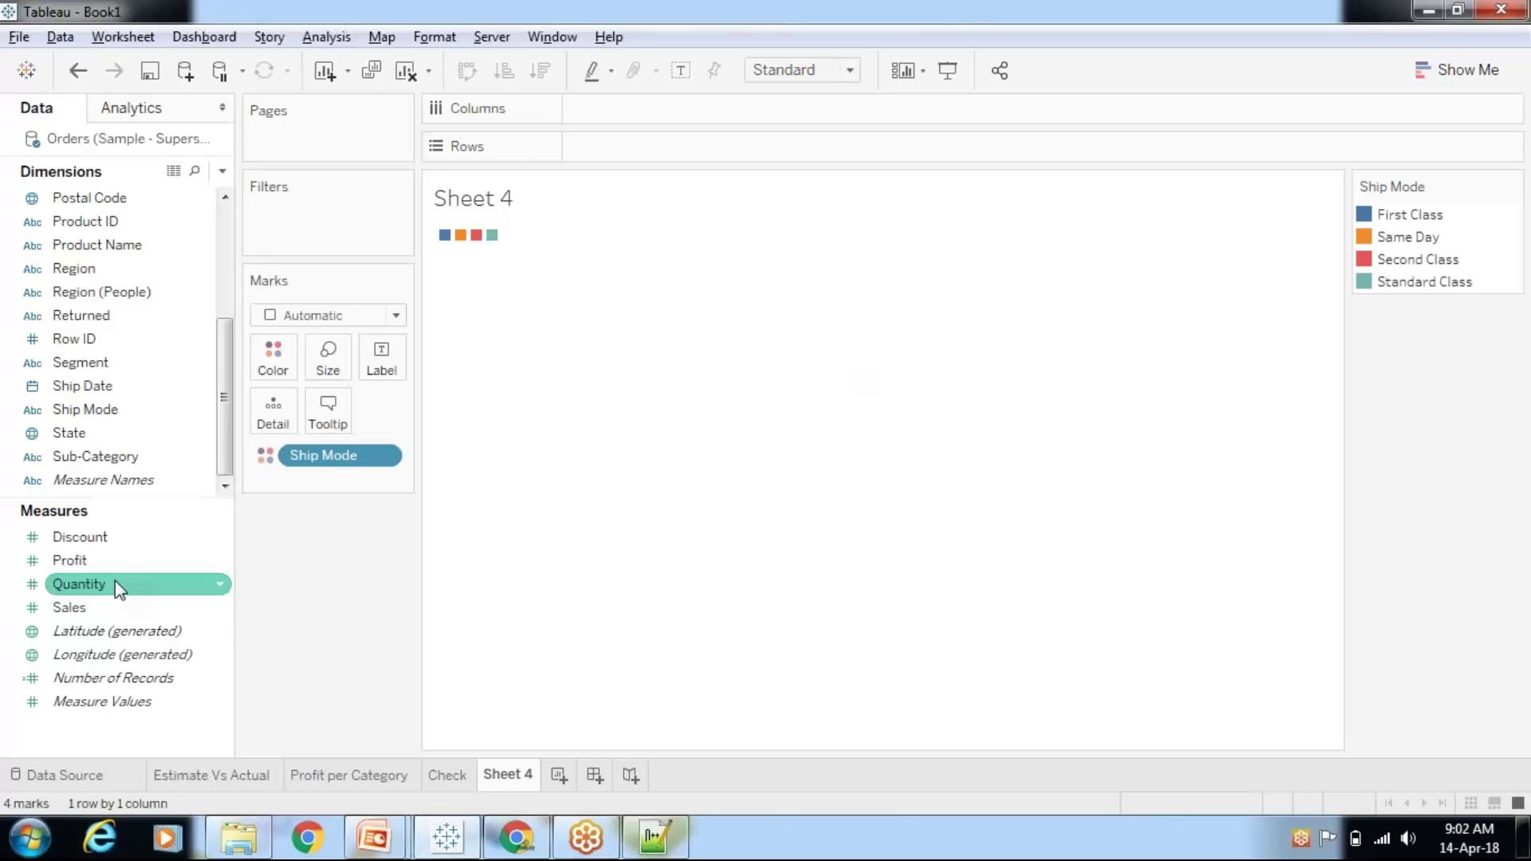
left_click_drag(115, 580, 327, 365)
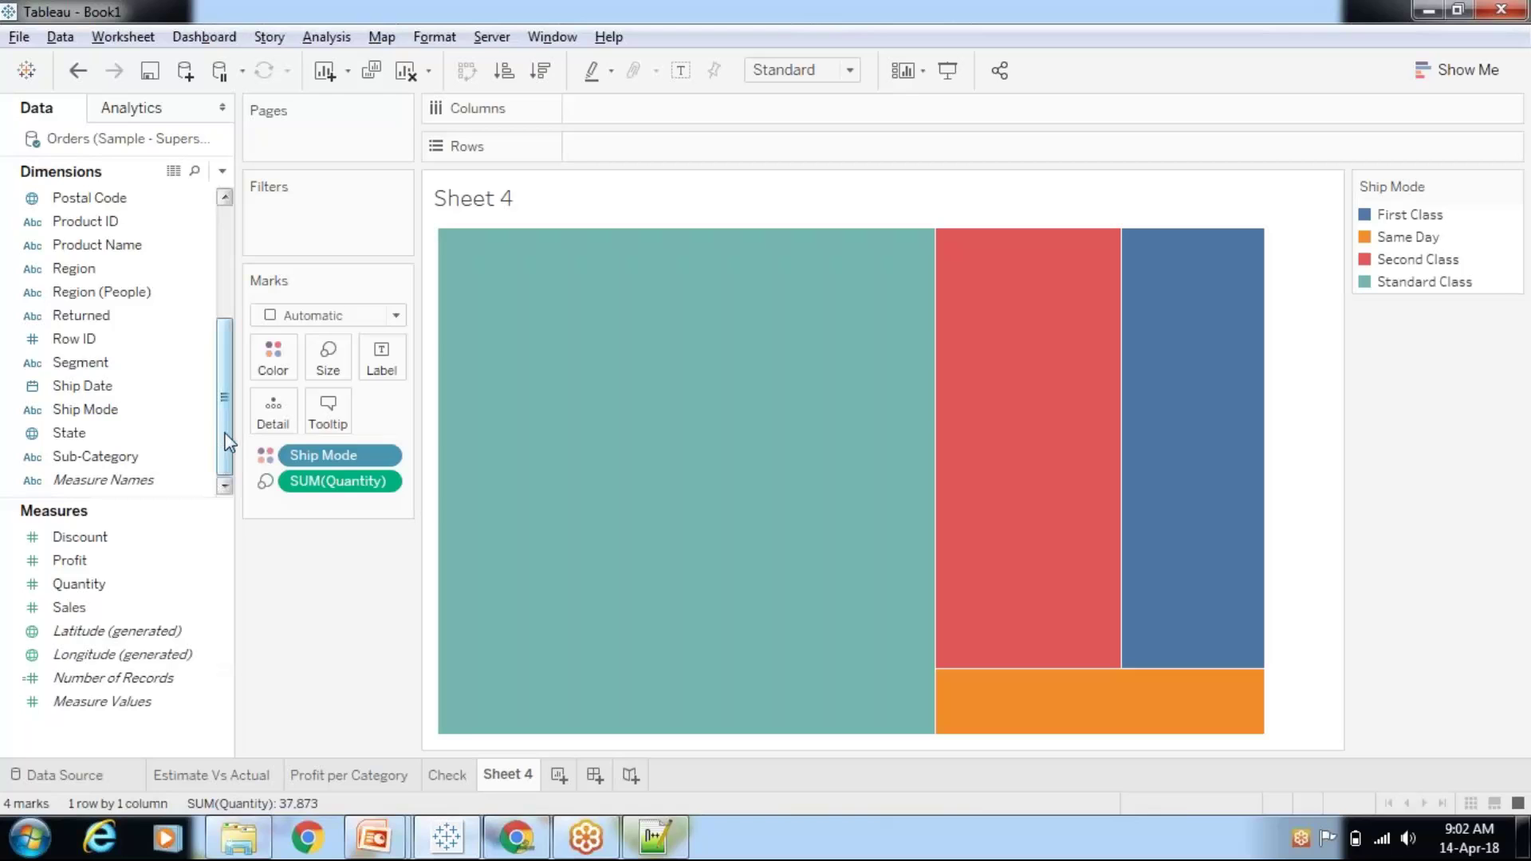
Switch the mark type to Pie and increase the mark size.
left_click(397, 315)
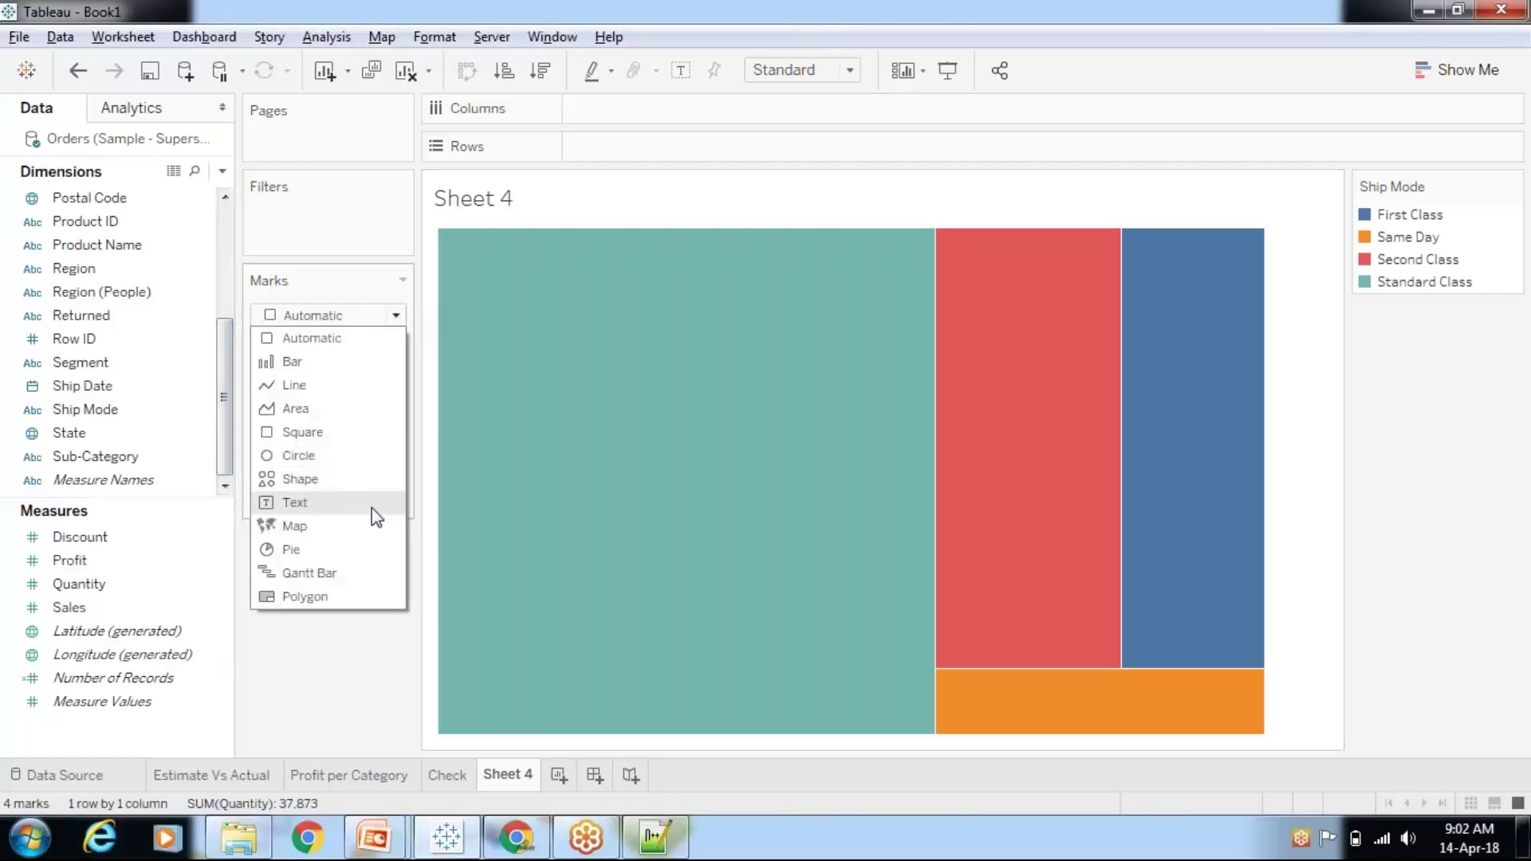
left_click(375, 549)
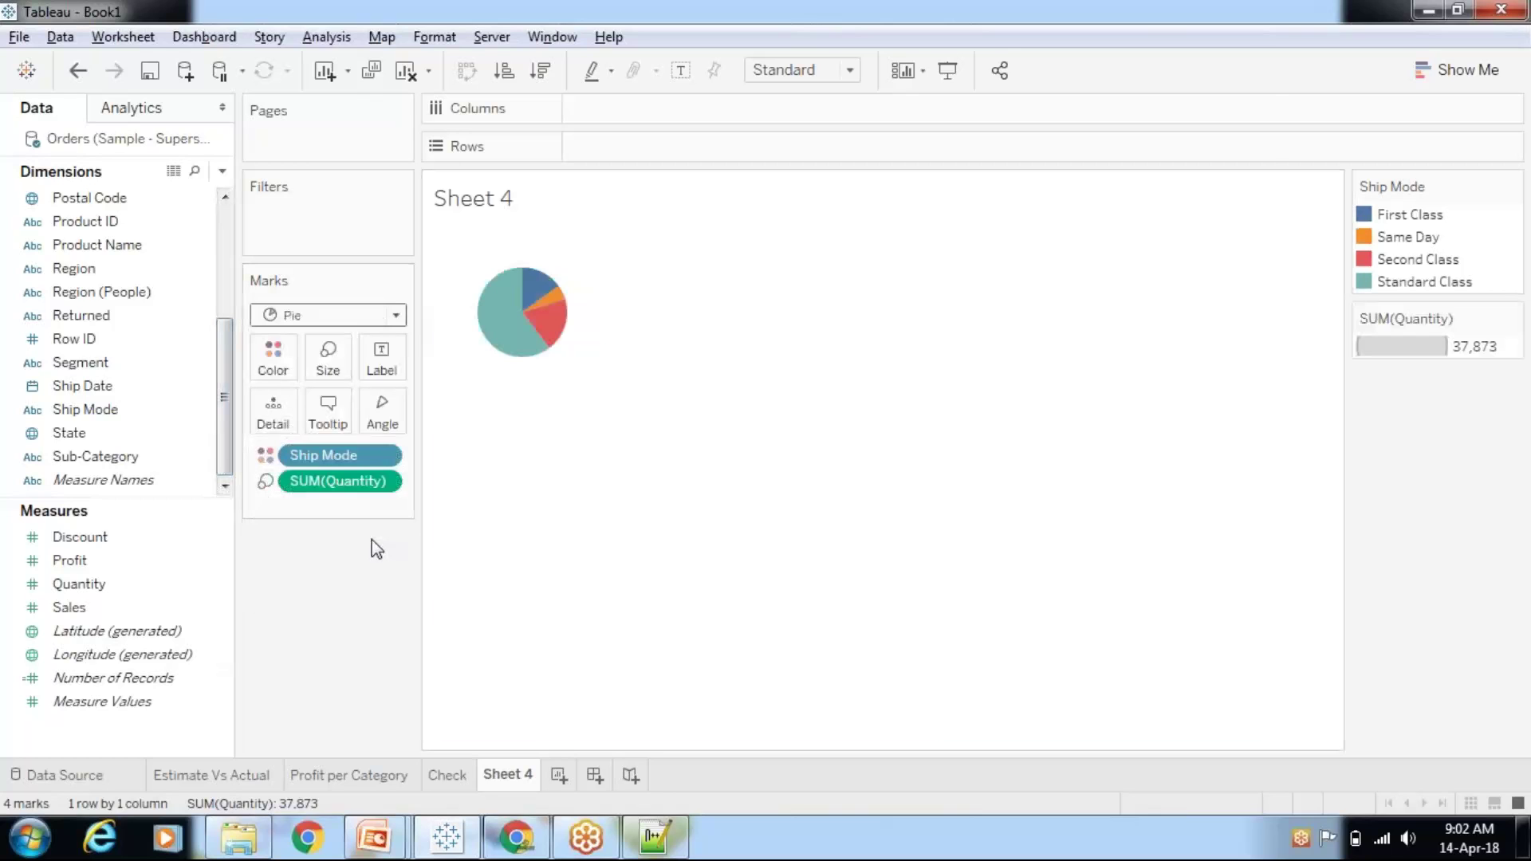
left_click(328, 360)
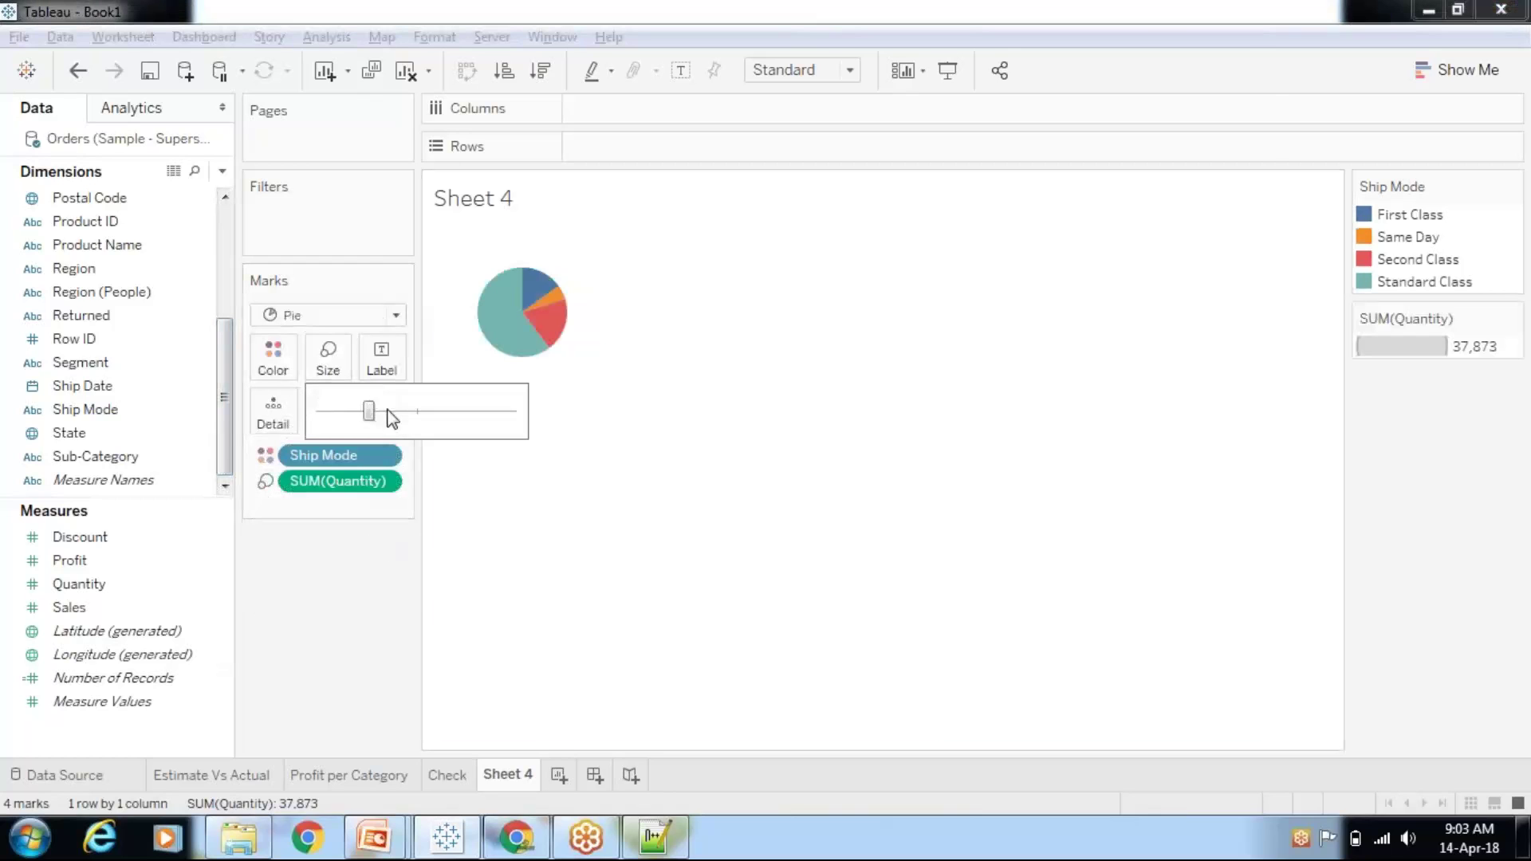
left_click_drag(366, 411, 387, 411)
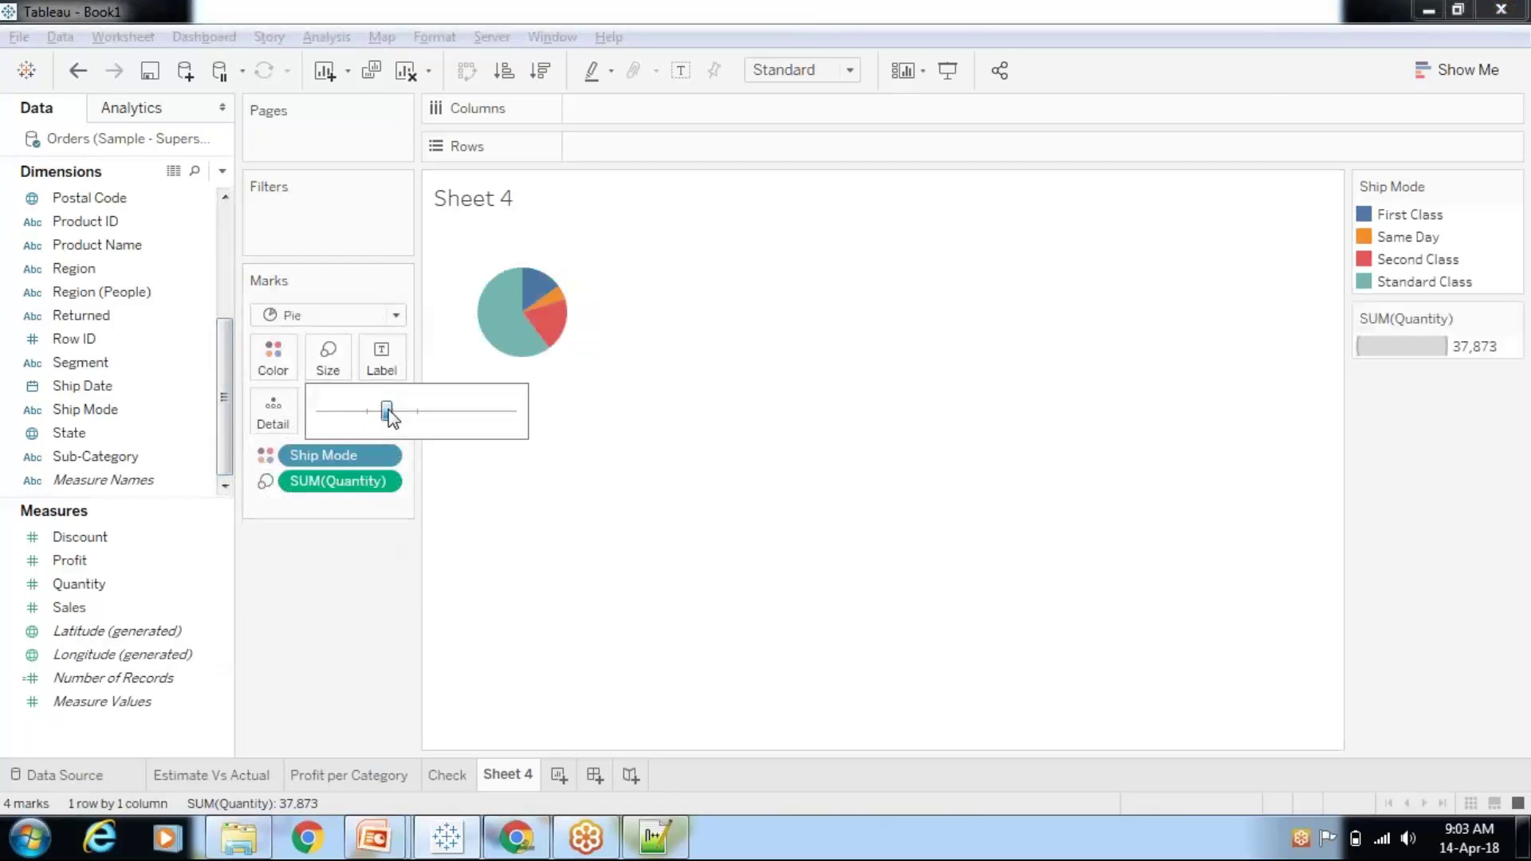
Fit the pie to Entire View and label slices with Ship Mode and SUM(Quantity).
left_click(849, 70)
left_click(796, 162)
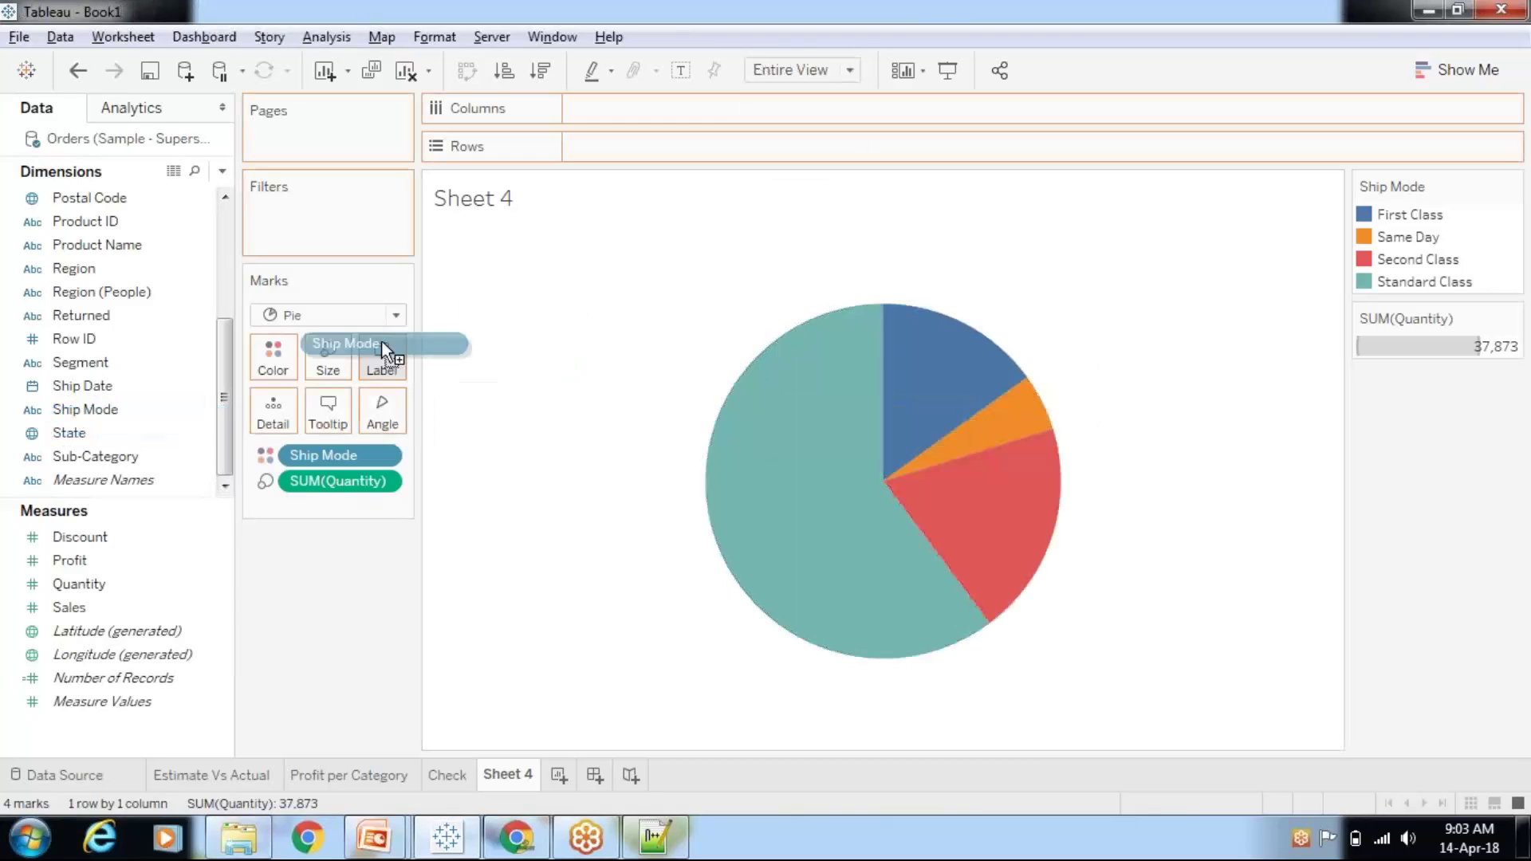
left_click_drag(132, 417, 381, 359)
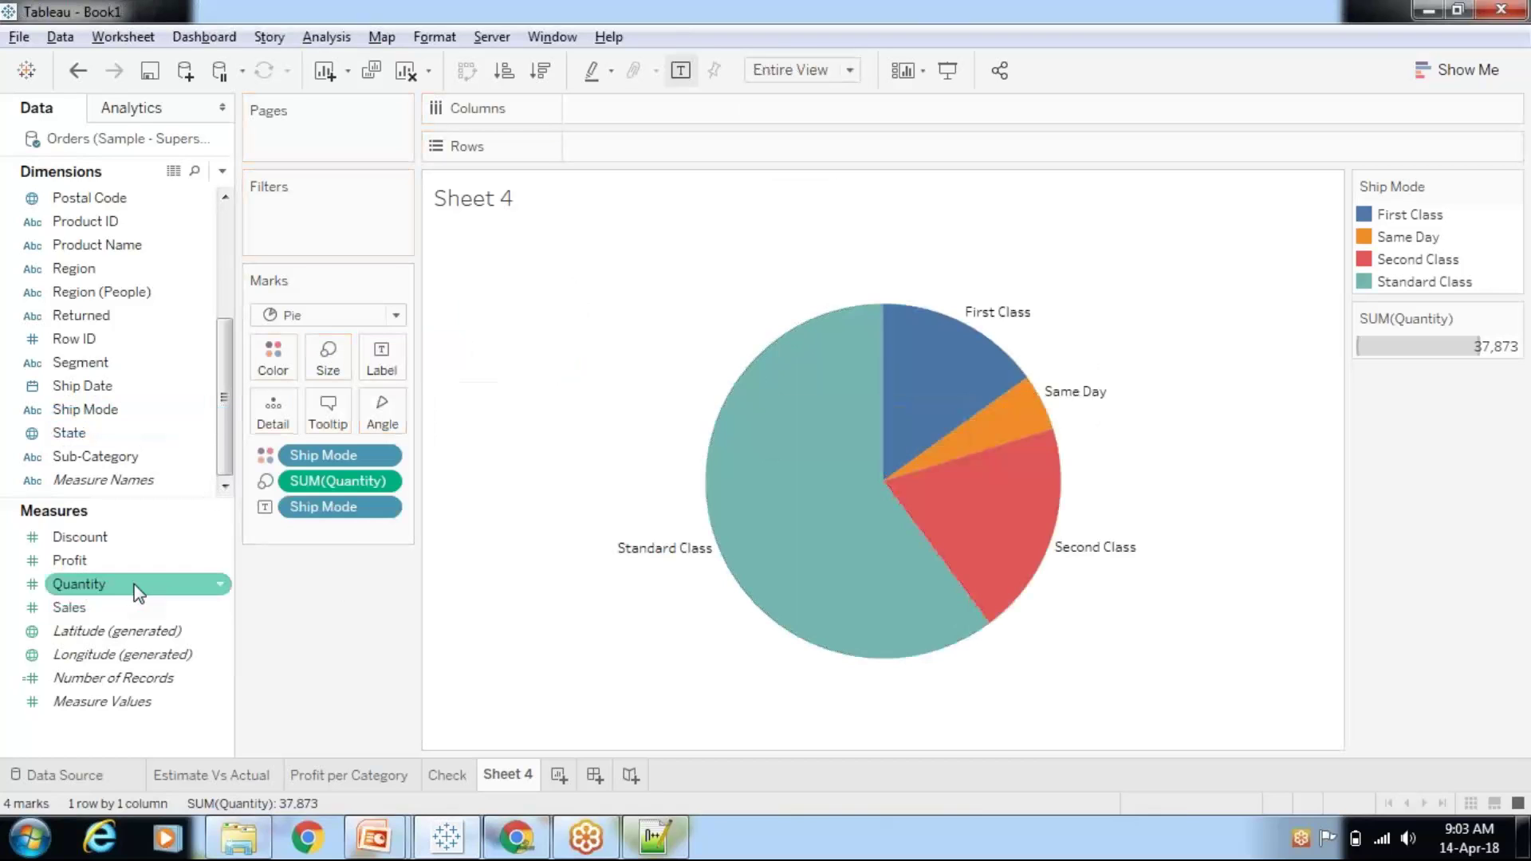
left_click_drag(134, 592, 383, 363)
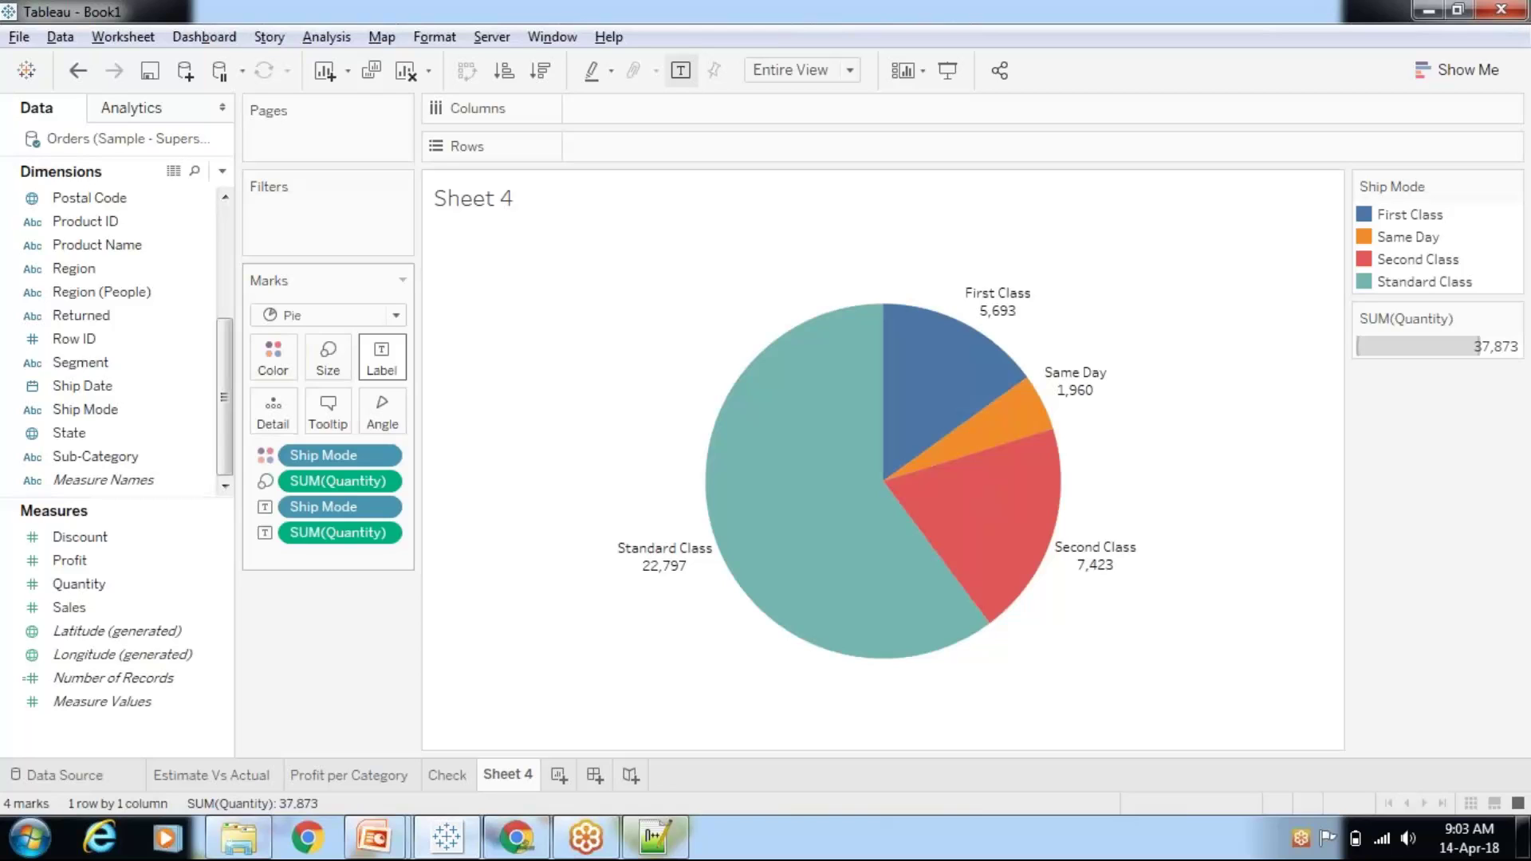
Show the SUM(Quantity) labels as Percent of Total, e.g. Standard Class 60.19%.
left_click(381, 356)
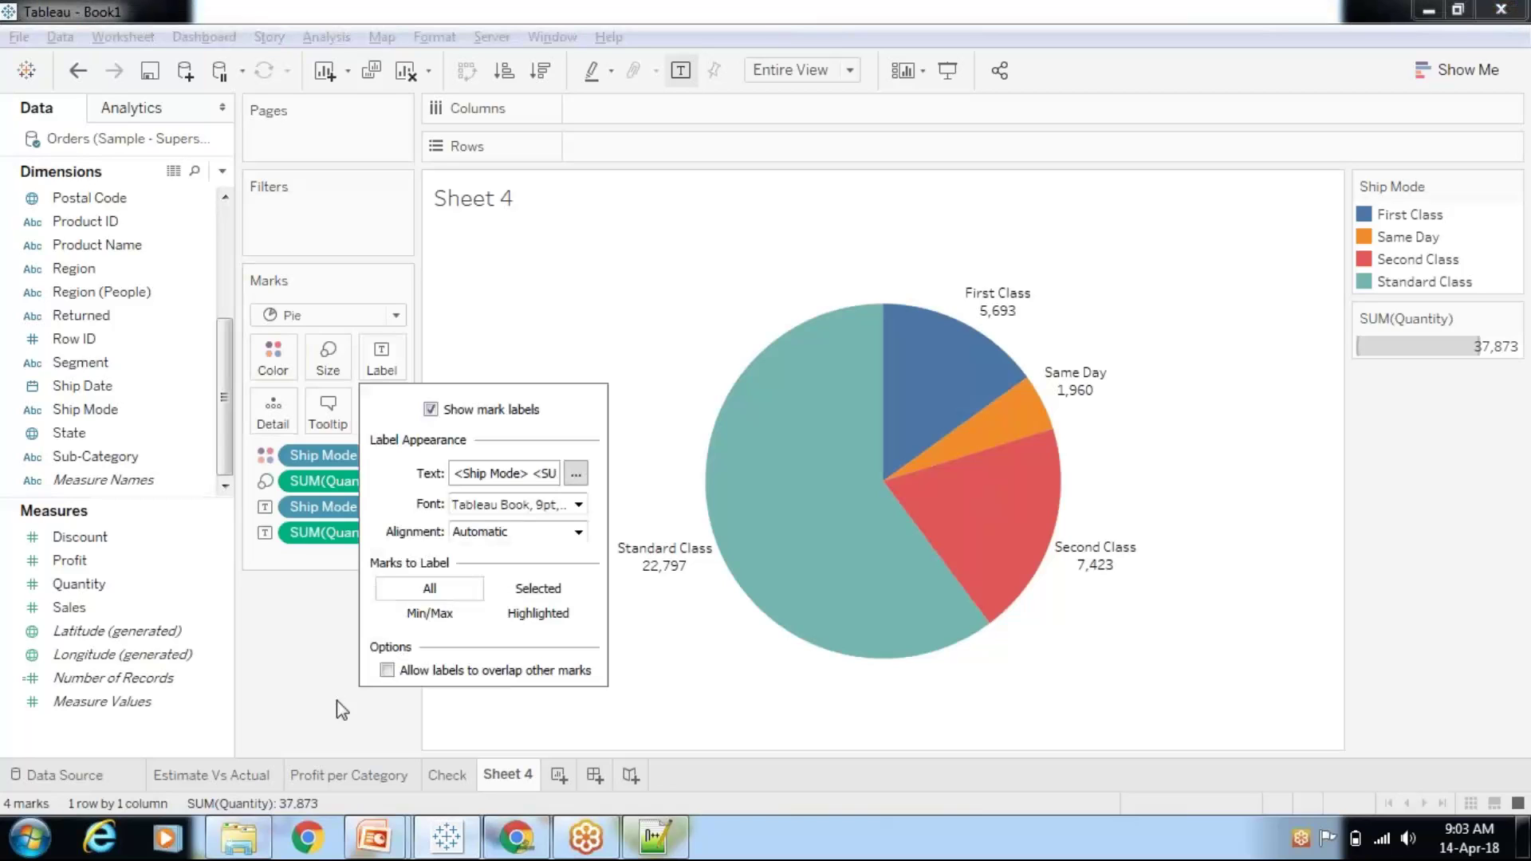
left_click(336, 700)
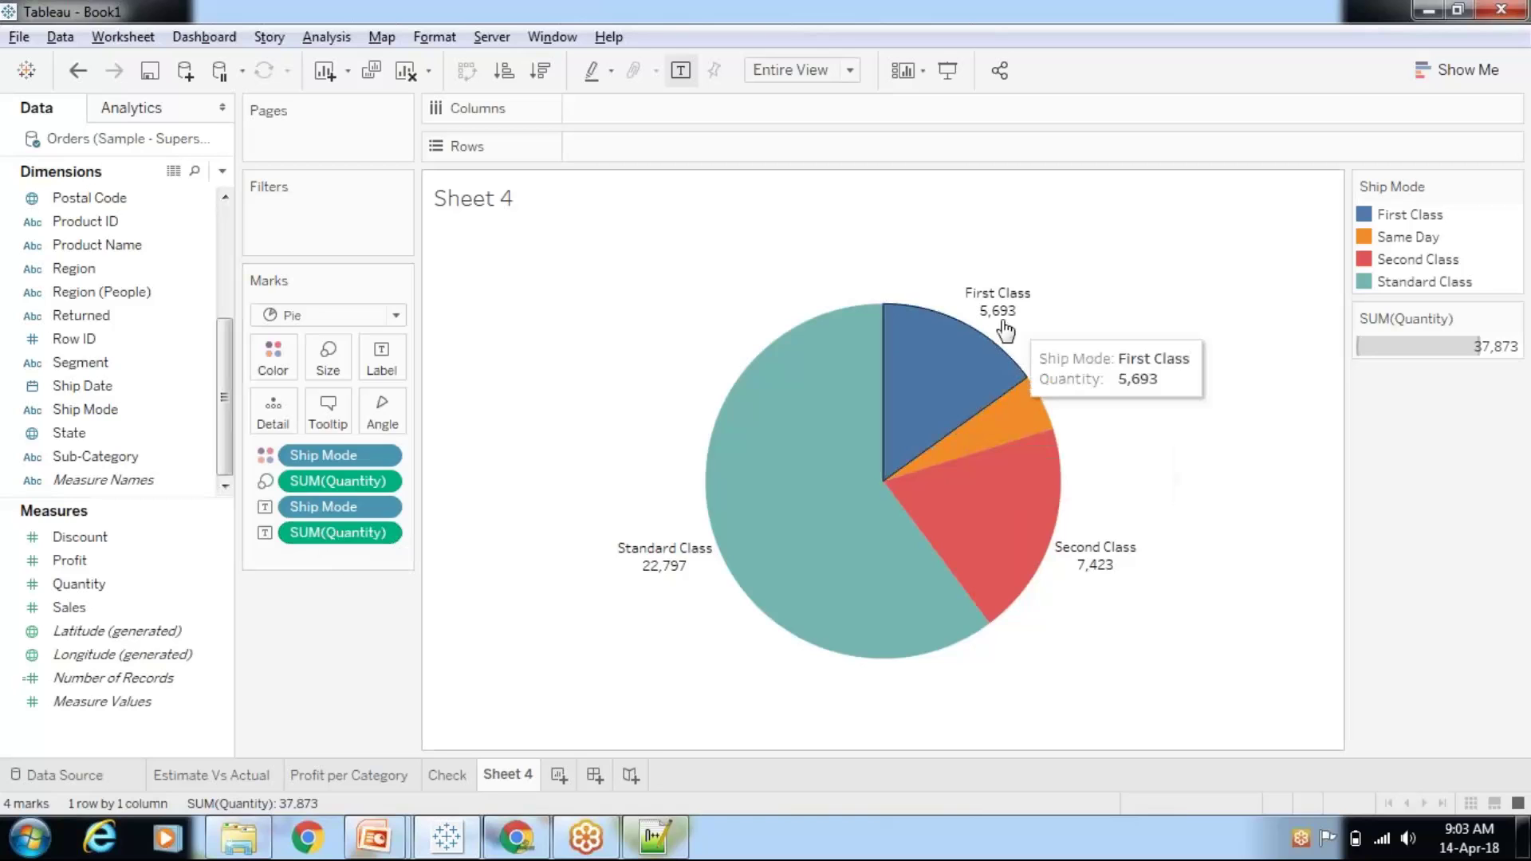
mouse_move(339, 532)
left_click(383, 533)
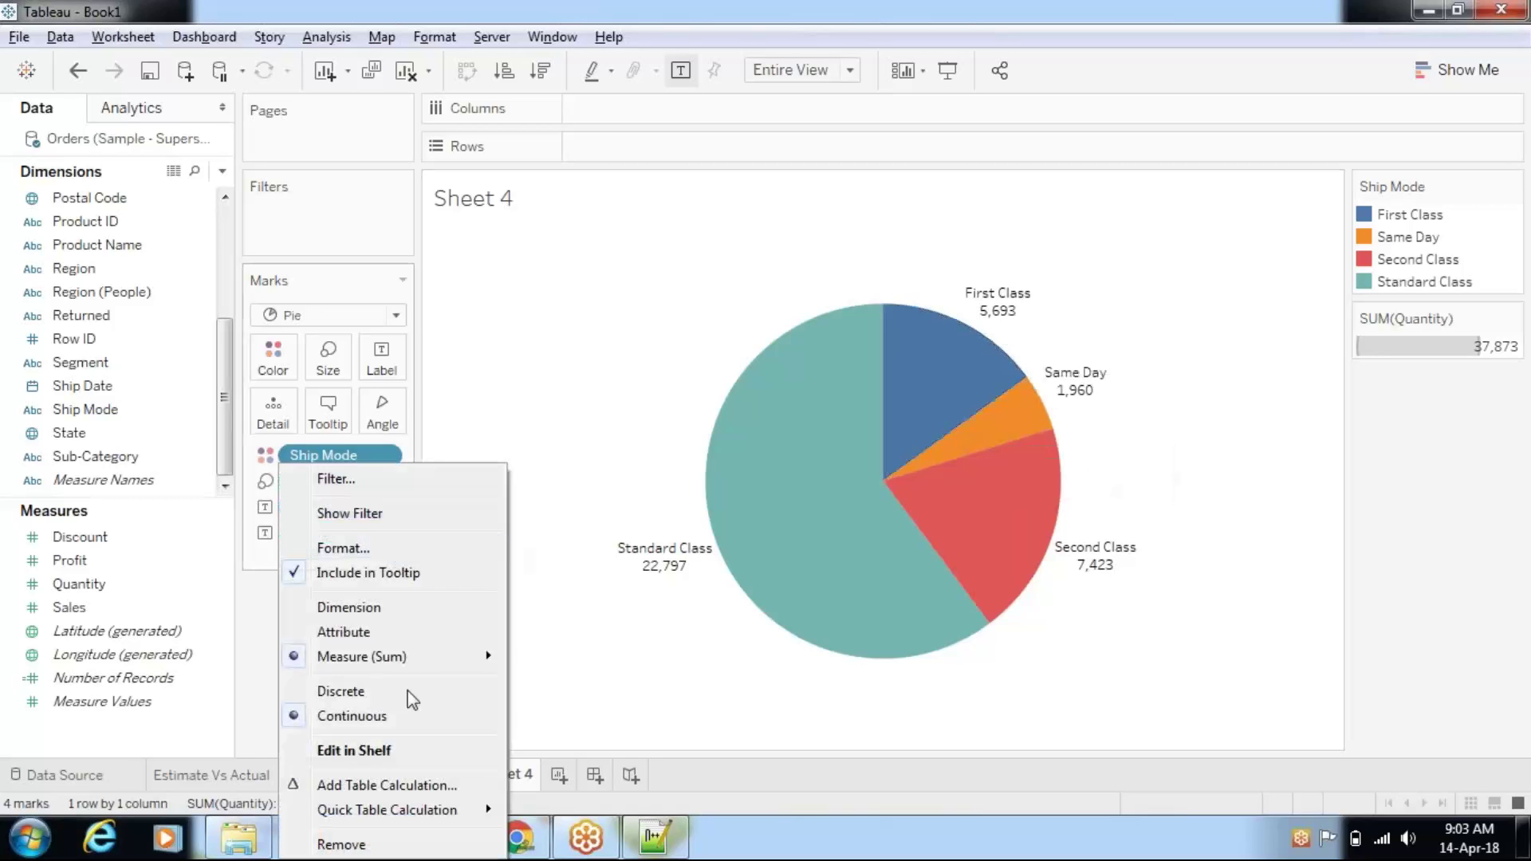
mouse_move(387, 810)
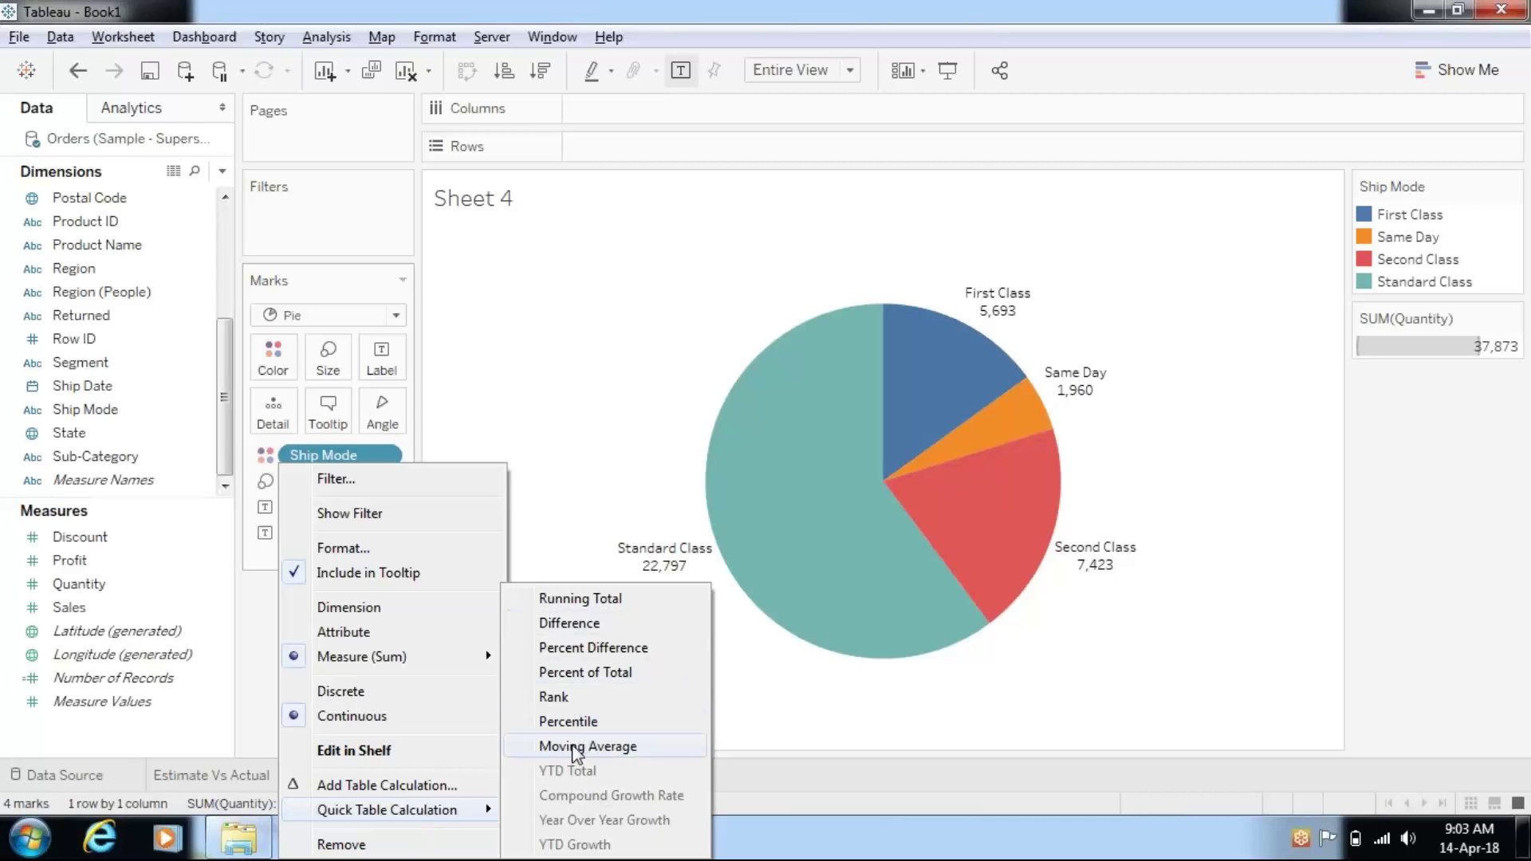
left_click(576, 672)
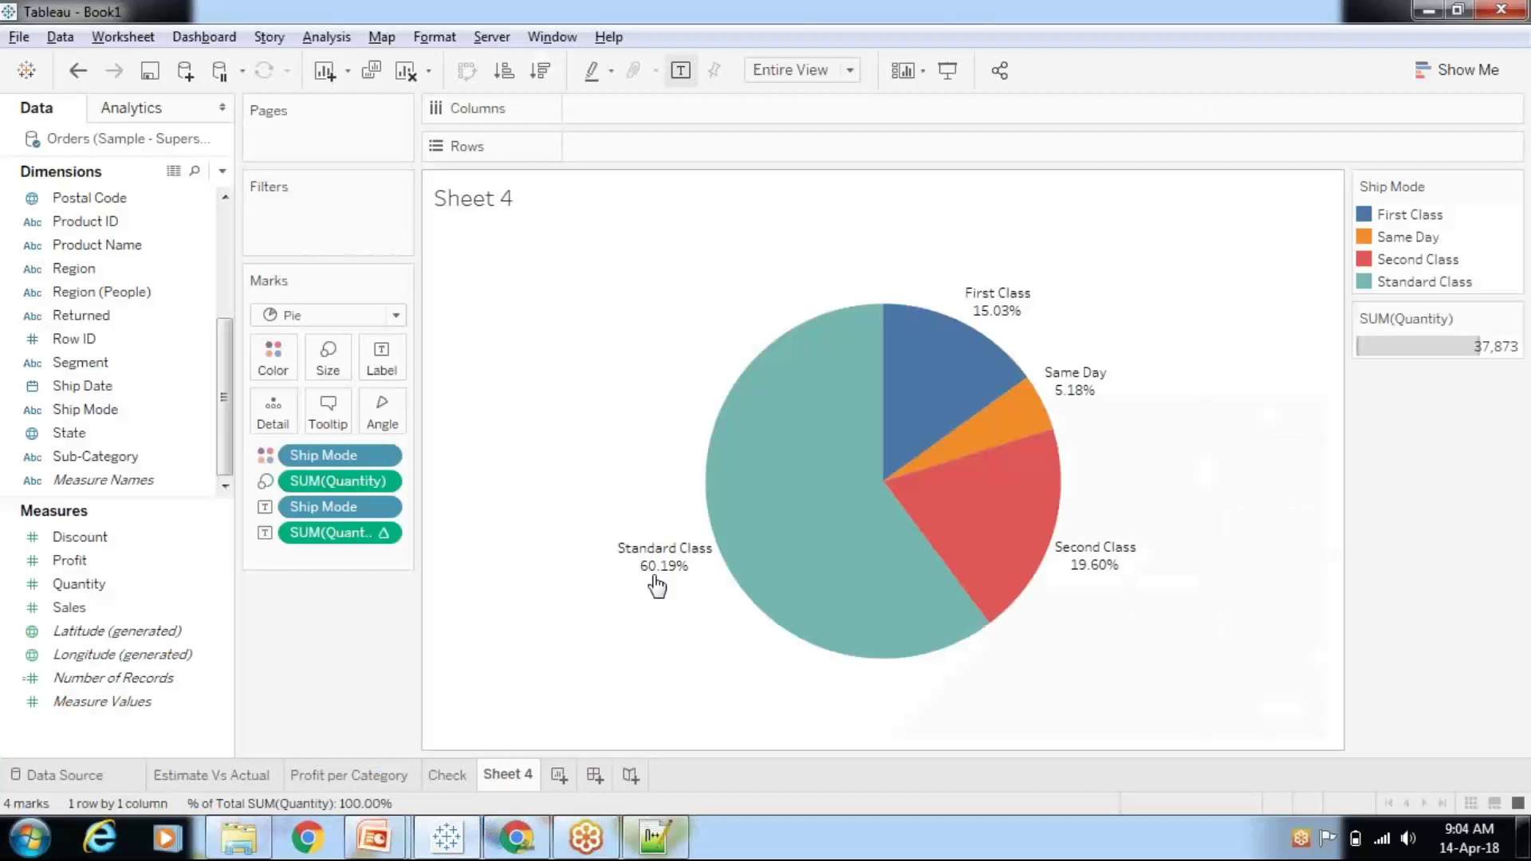
Rename the Sheet 4 tab to 'Toatal share of items shipped'.
double_click(514, 778)
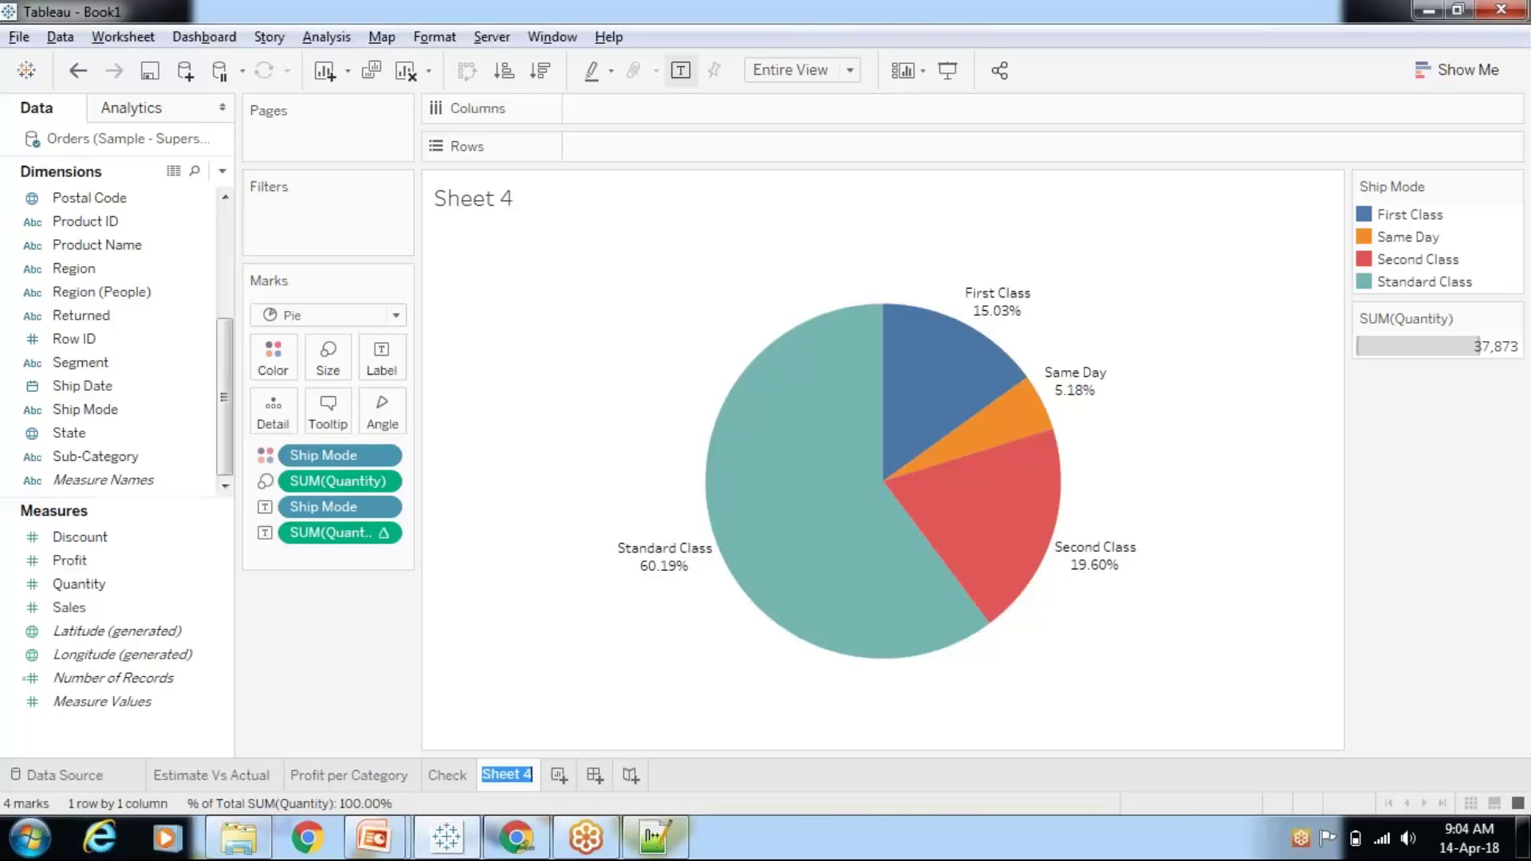
type("Toat")
type("al")
key("Return")
type("share ")
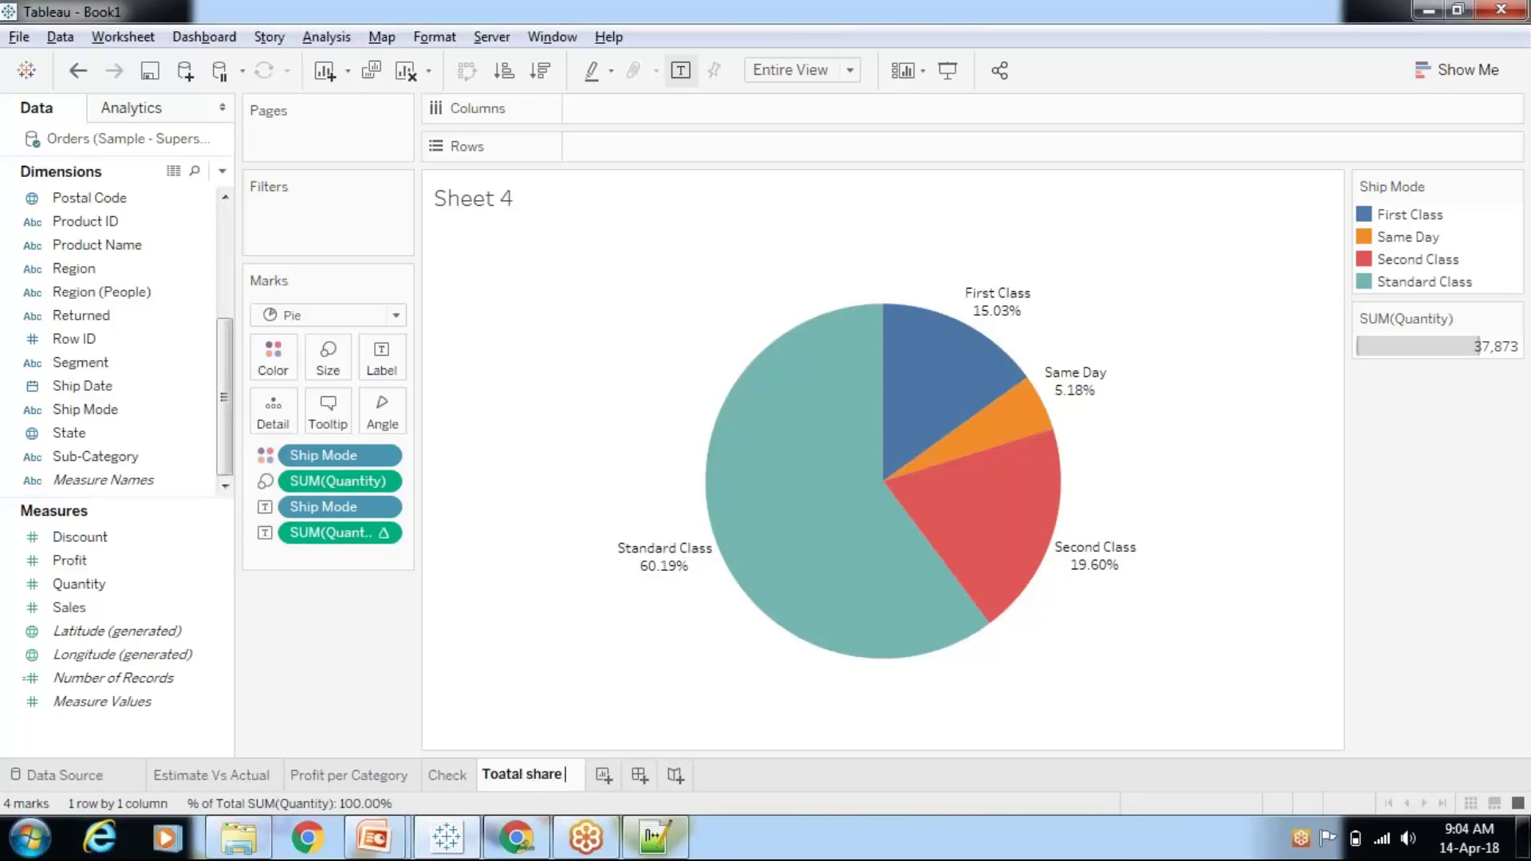
type("of ite")
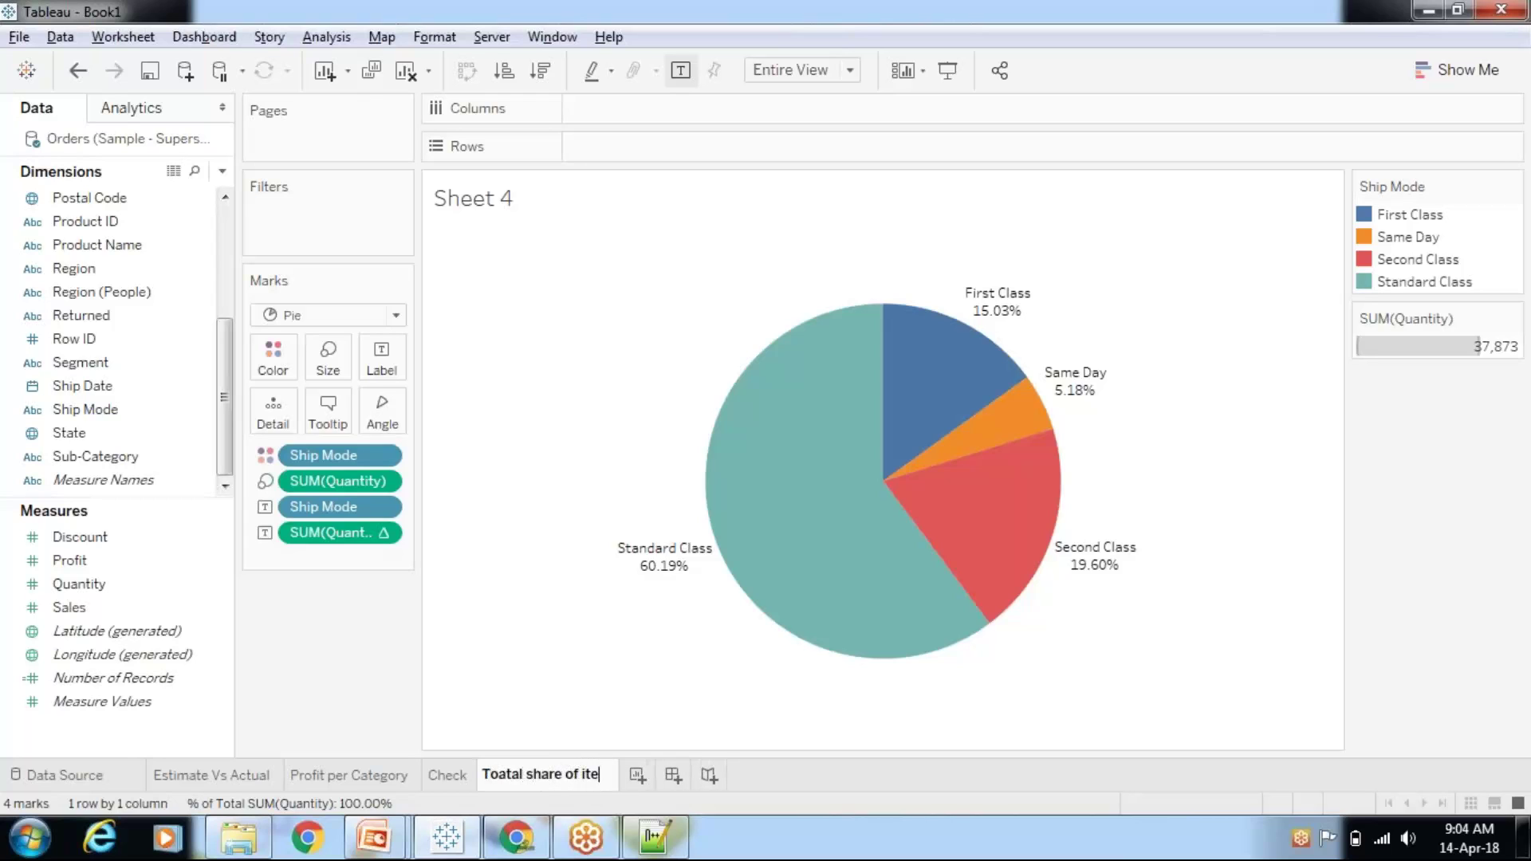
type("ms sh")
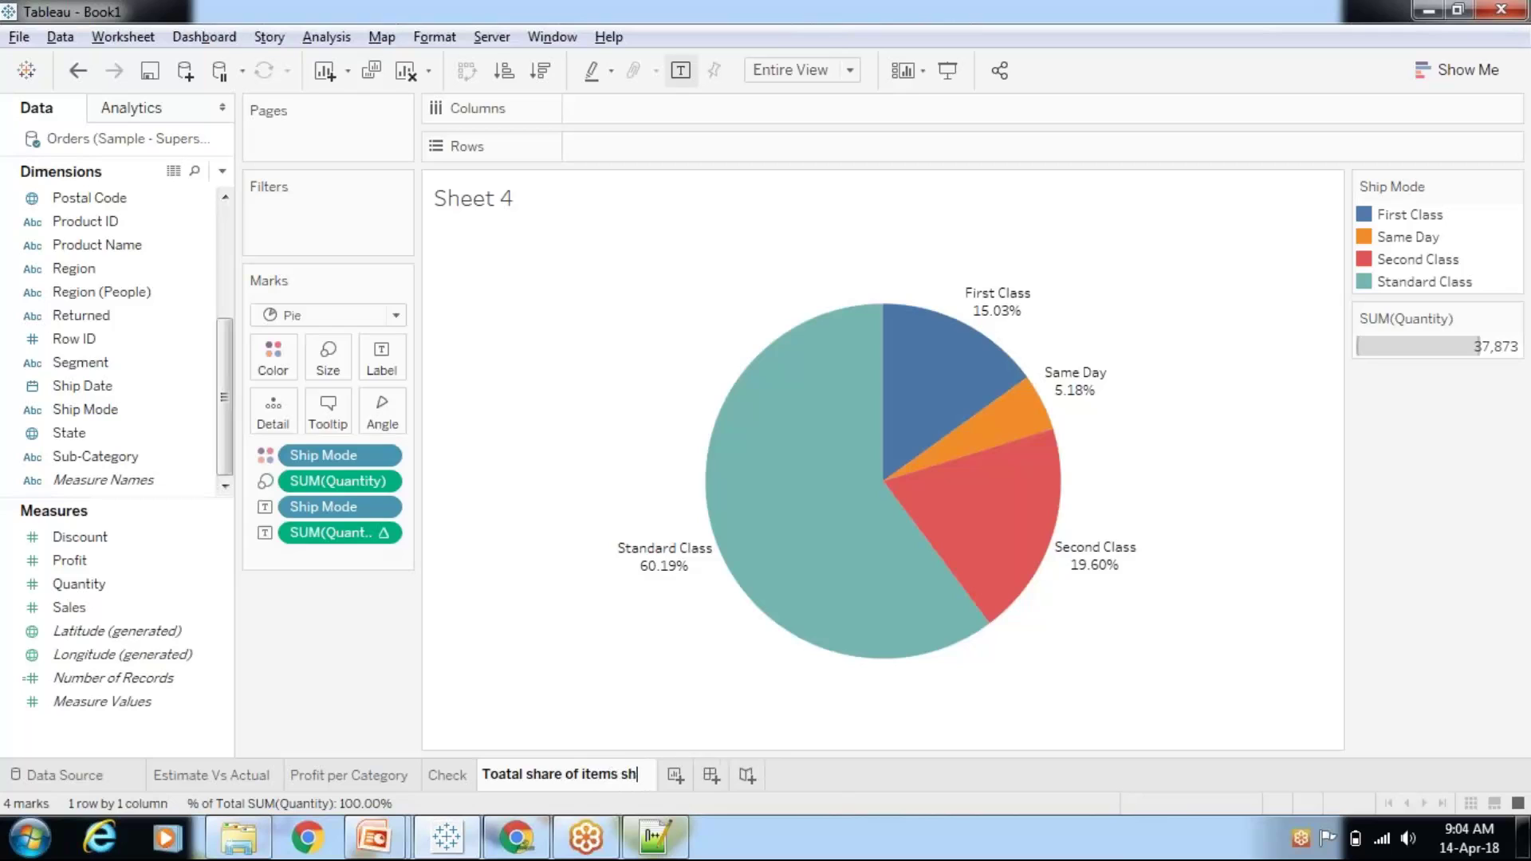
type("ipped")
key("Return")
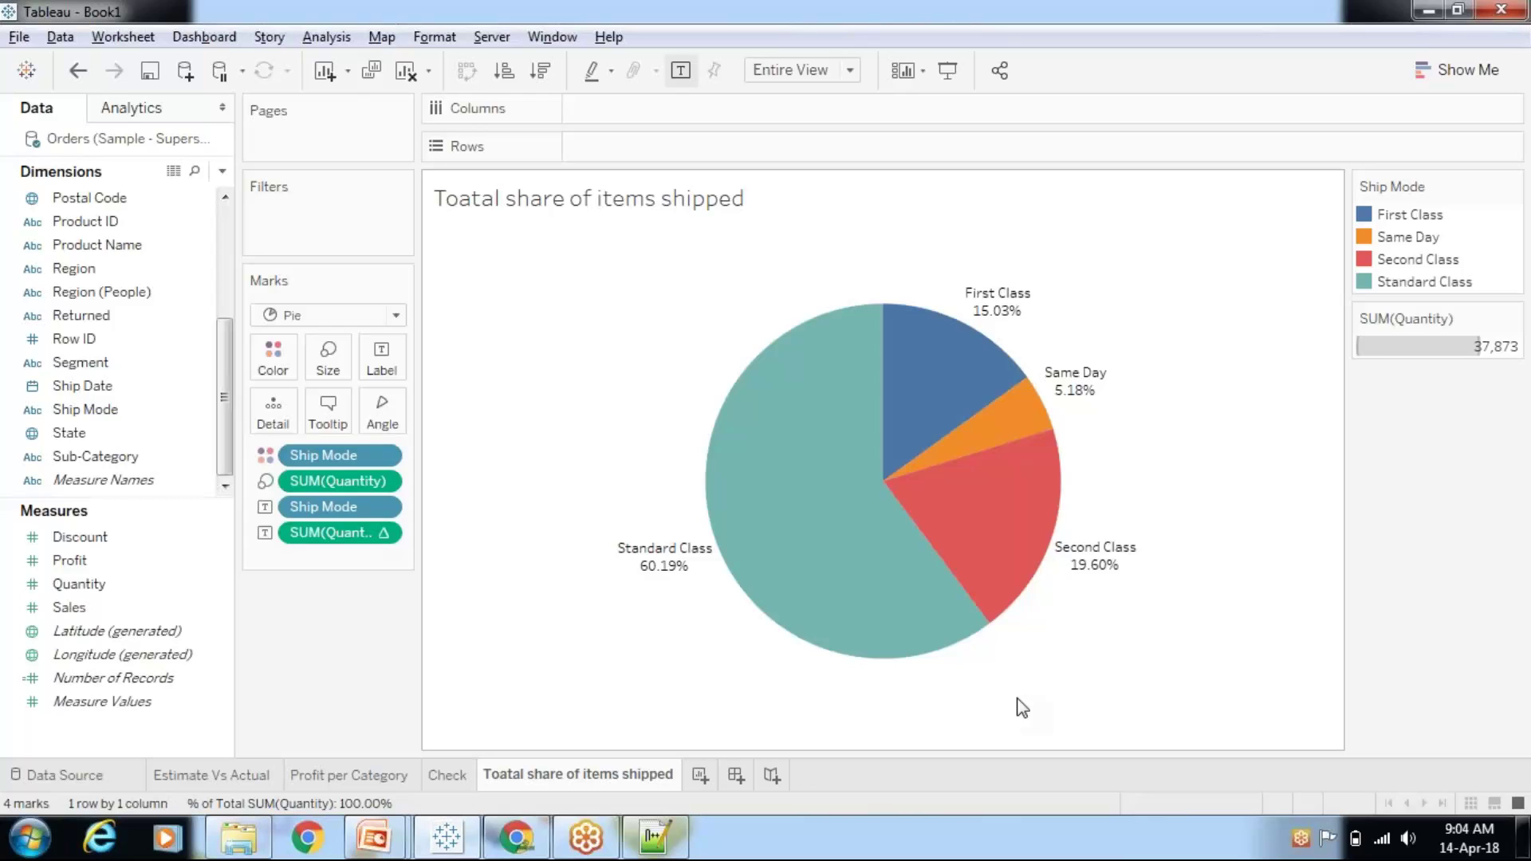
Add a new blank Sheet 5 and select the Ship Mode field.
left_click(701, 775)
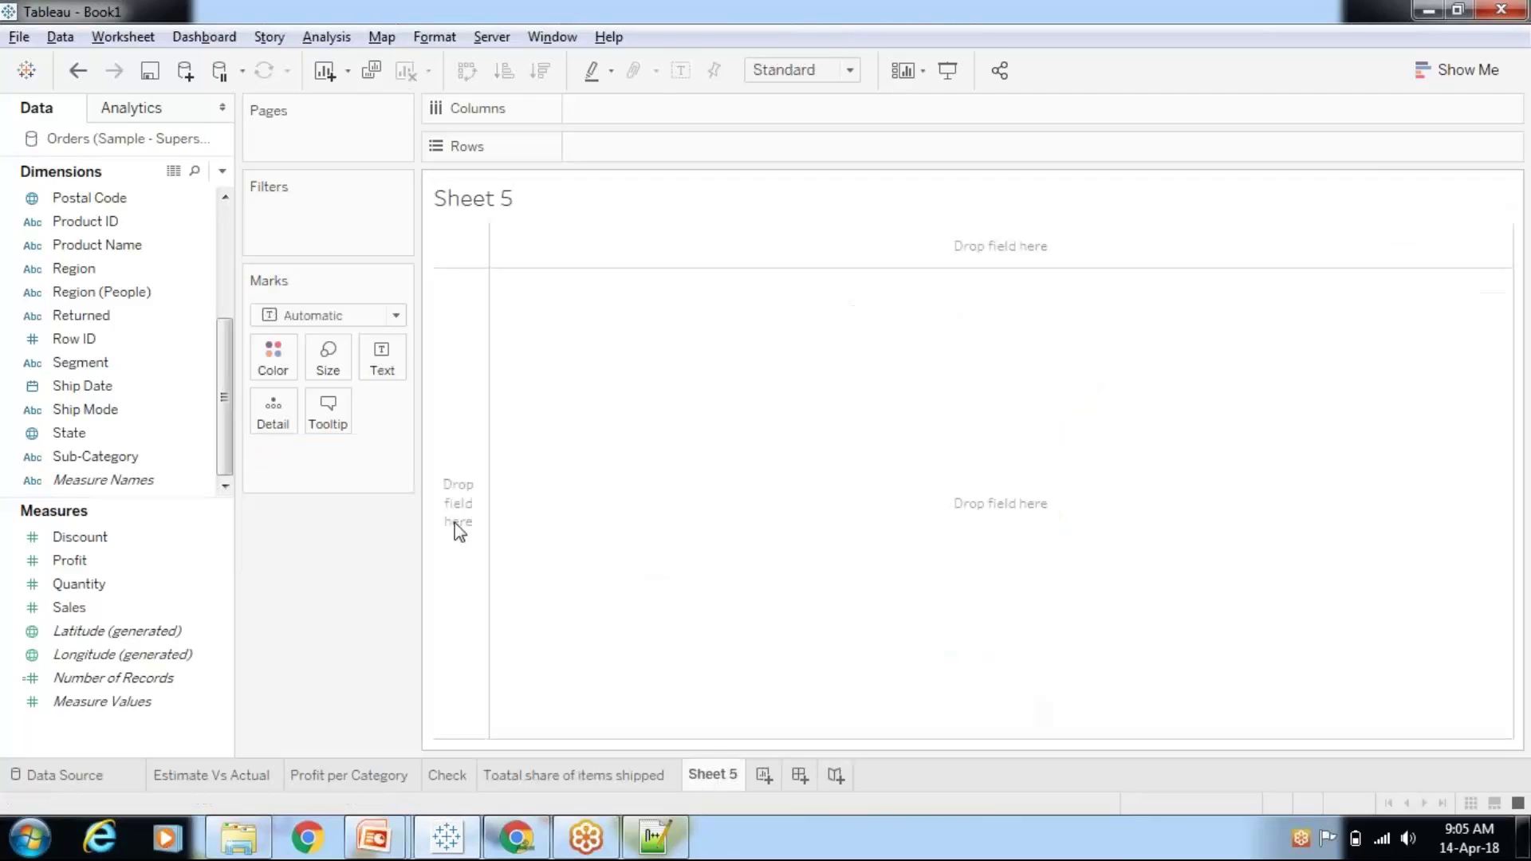
left_click(134, 458)
left_click(107, 411)
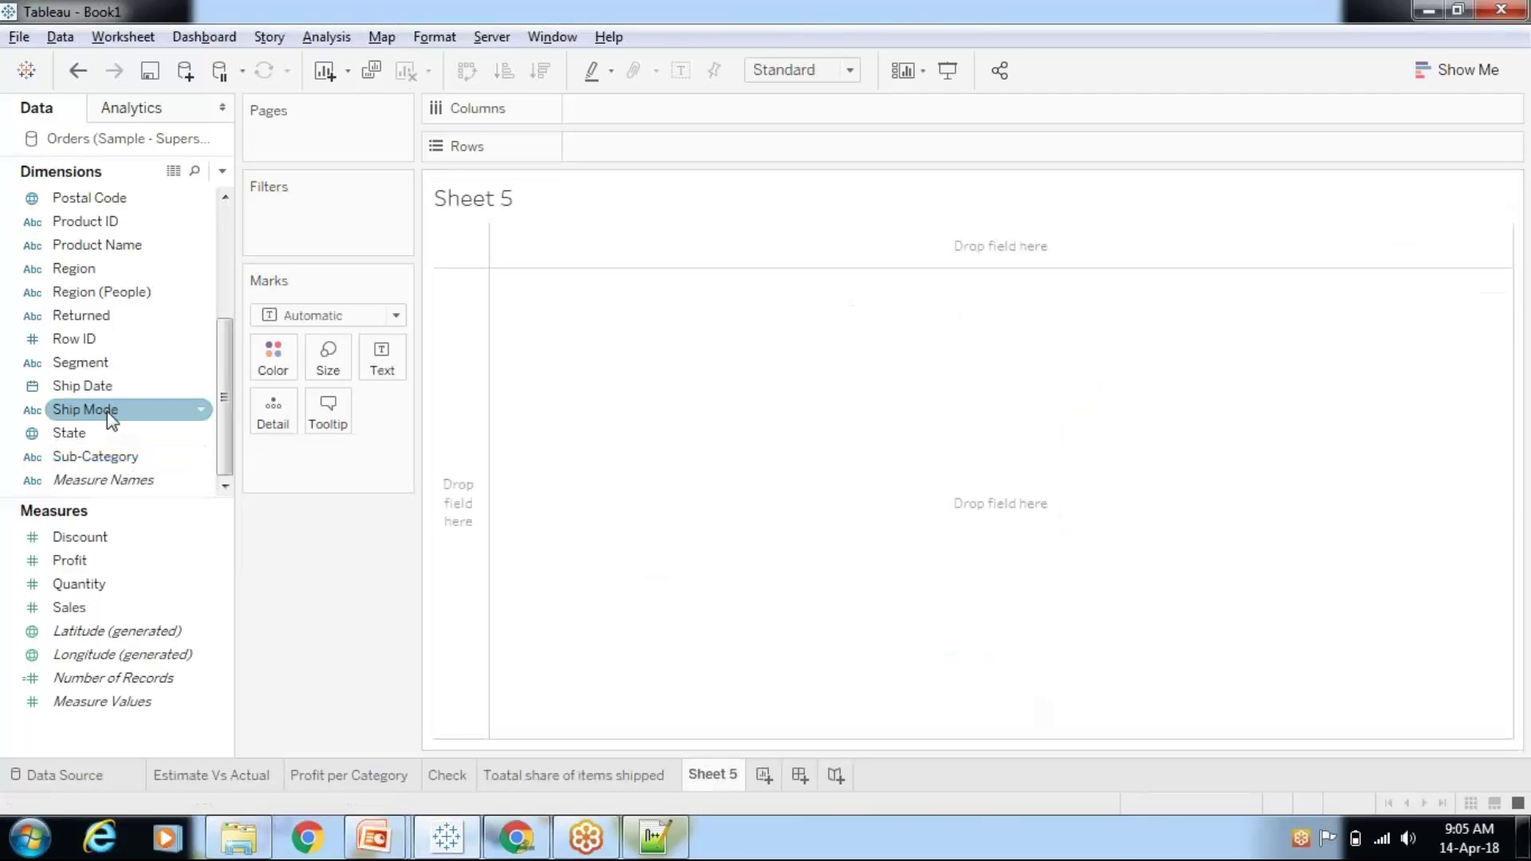